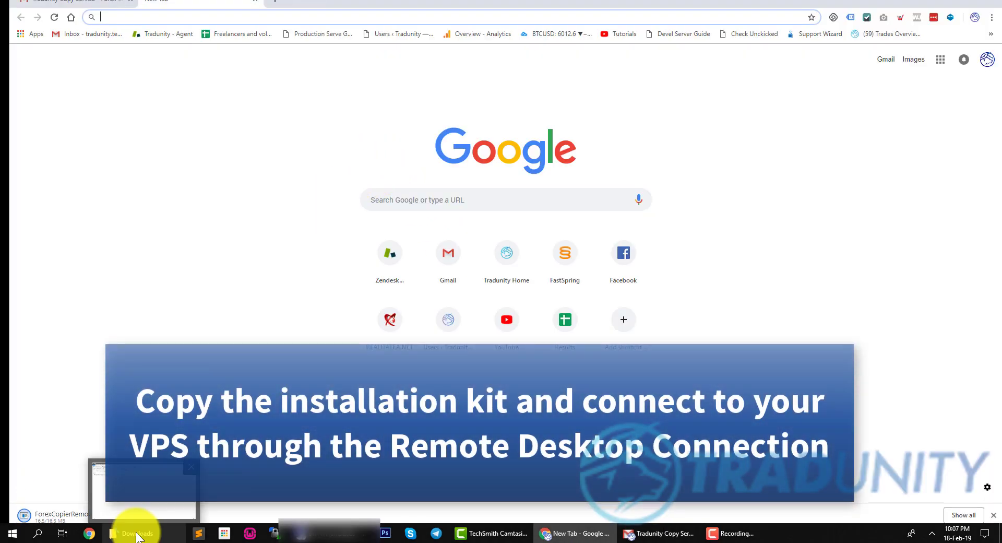
- Copy ForexCopierRemoteReceiver_Setup.exe from the Downloads folder
{"action": "left_click", "coordinate": [135, 474]}
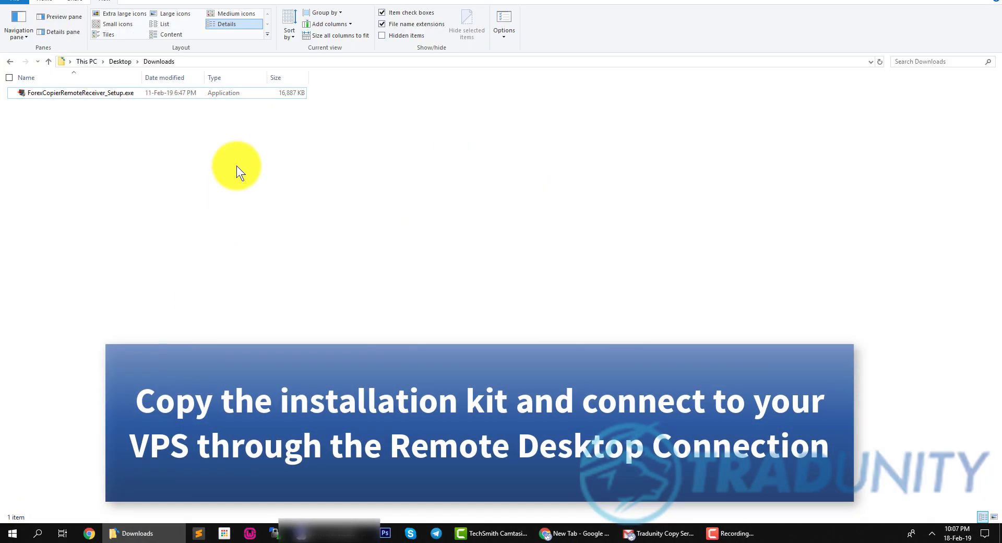
{"action": "right_click", "coordinate": [238, 95]}
{"action": "left_click", "coordinate": [134, 315]}
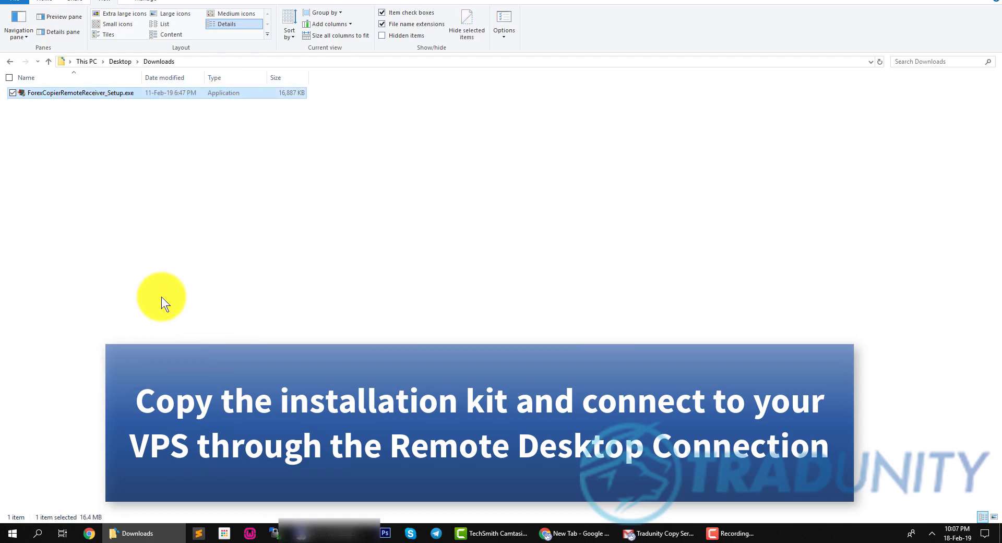
- Open Remote Desktop Connection to the VPS via a Start search for 'rd'
{"action": "key", "text": "super"}
{"action": "type", "text": "rd"}
{"action": "left_click", "coordinate": [174, 286]}
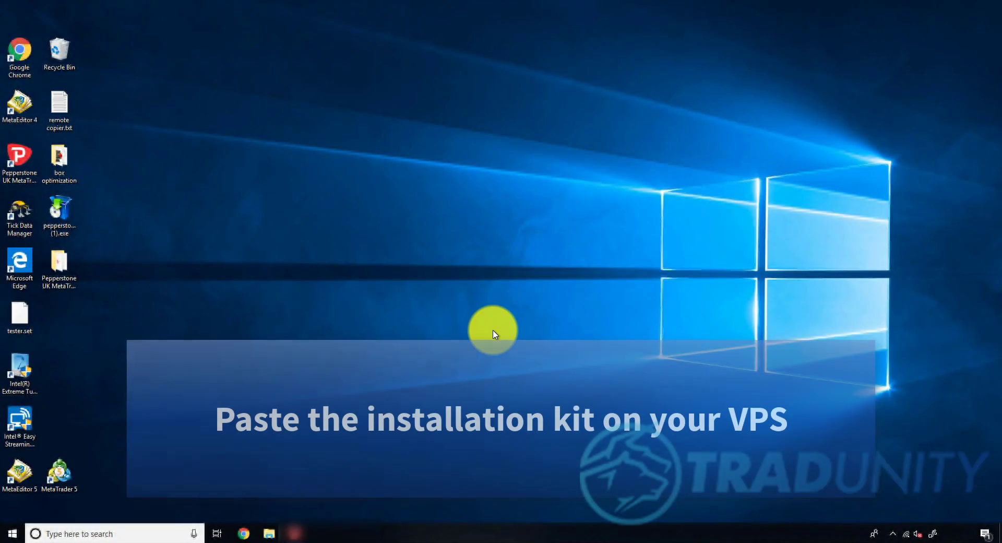
- Paste the installer onto the VPS desktop, move its icon to open space, and run it
{"action": "right_click", "coordinate": [162, 139]}
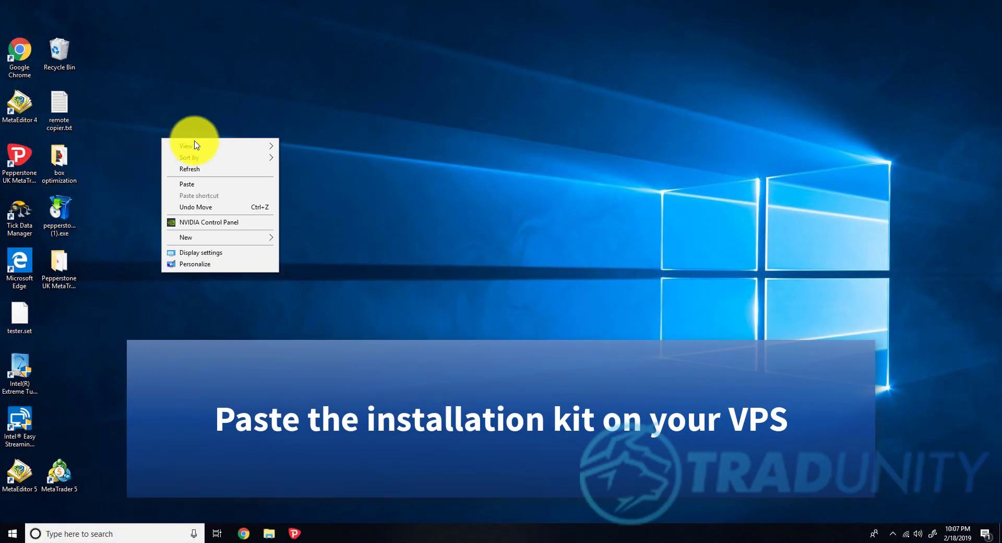
{"action": "left_click", "coordinate": [206, 185]}
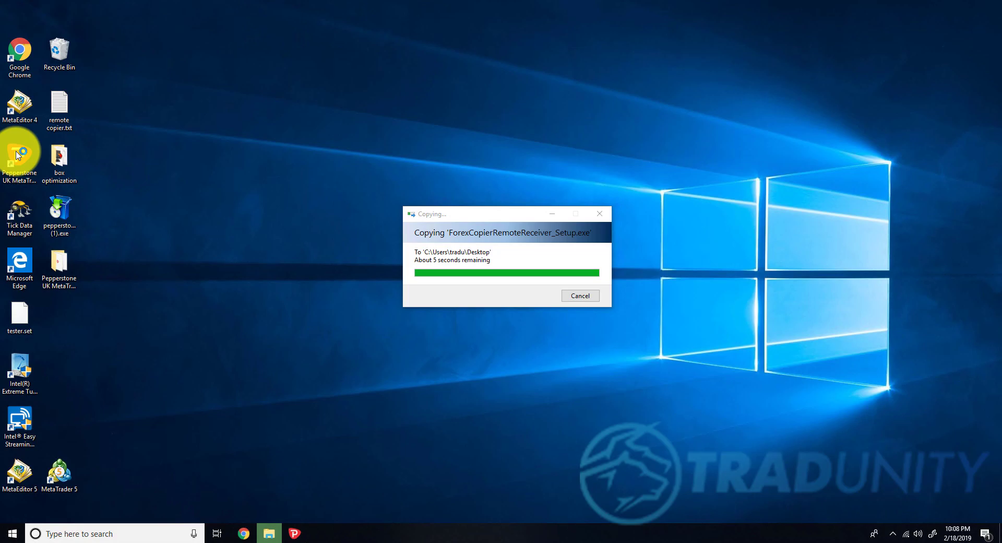
{"action": "left_click_drag", "start_coordinate": [18, 154], "coordinate": [174, 153]}
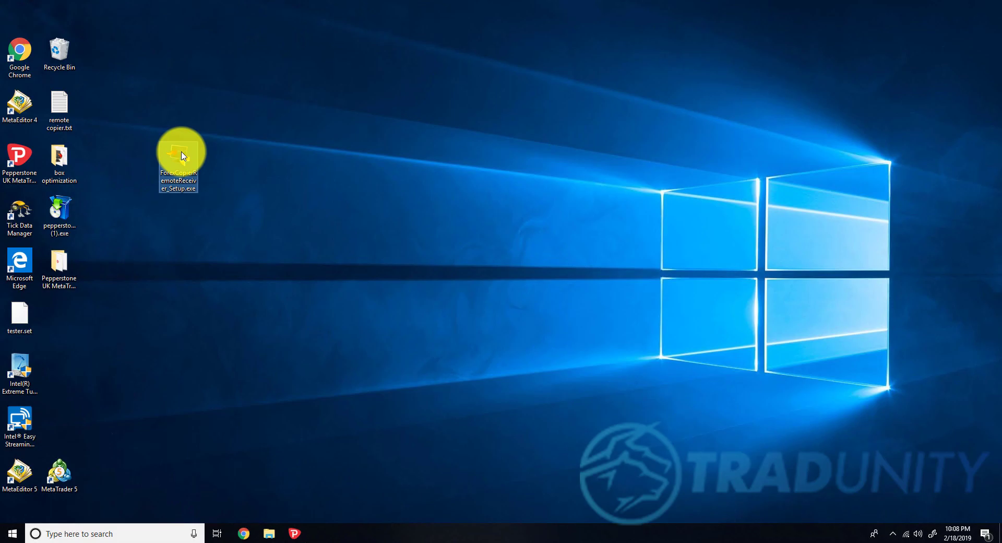
{"action": "double_click", "coordinate": [183, 156]}
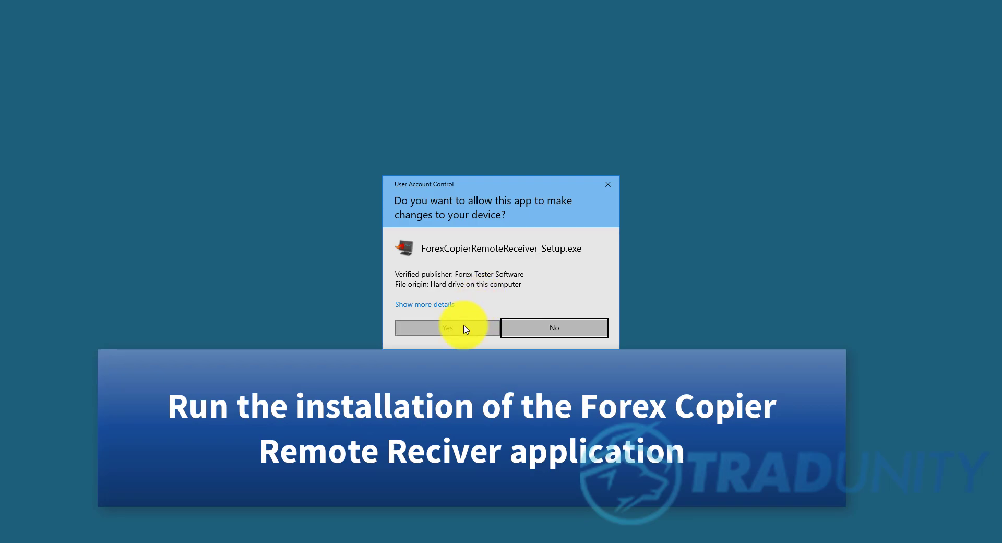
- Approve the UAC prompt and install the receiver into the default folder
{"action": "left_click", "coordinate": [466, 329]}
{"action": "left_click", "coordinate": [583, 316]}
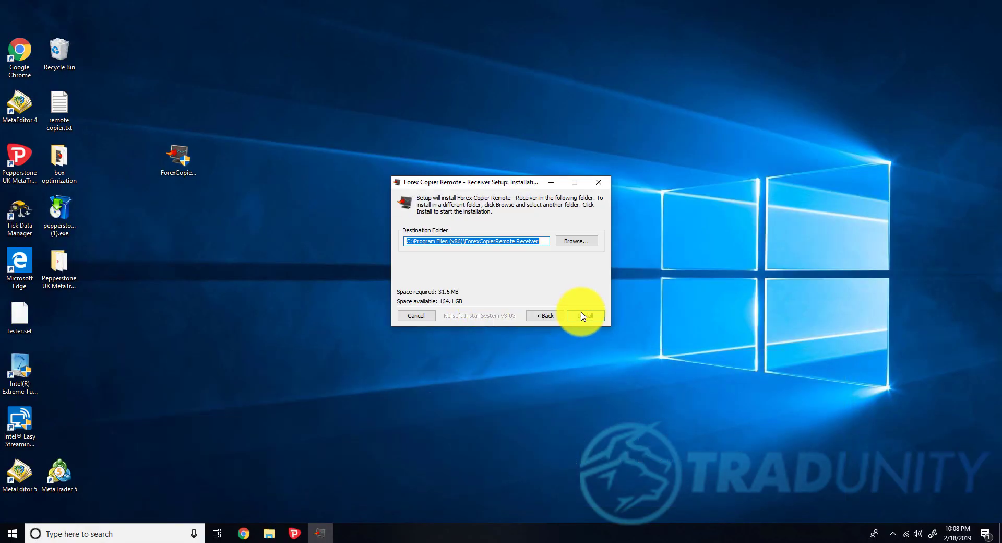
{"action": "left_click", "coordinate": [580, 316]}
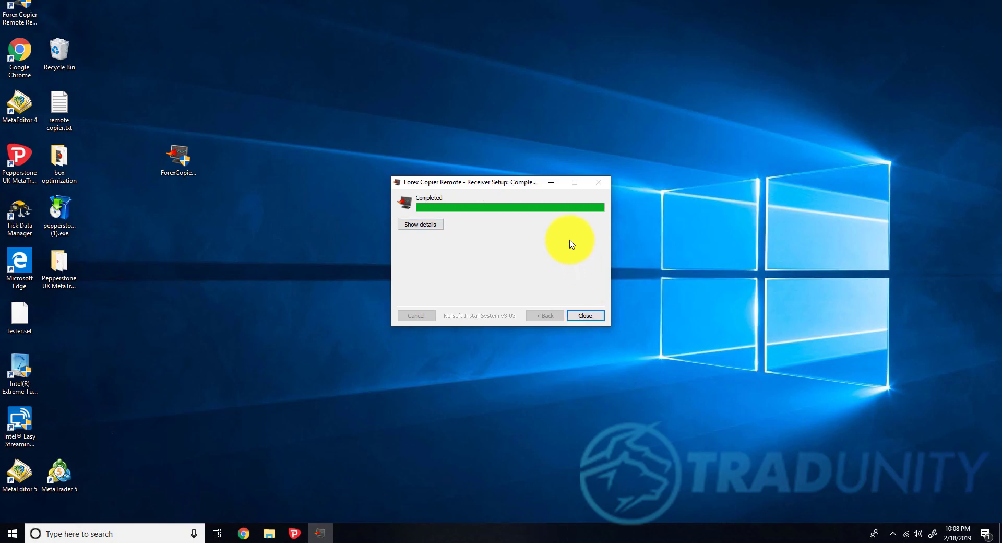
{"action": "left_click", "coordinate": [584, 315]}
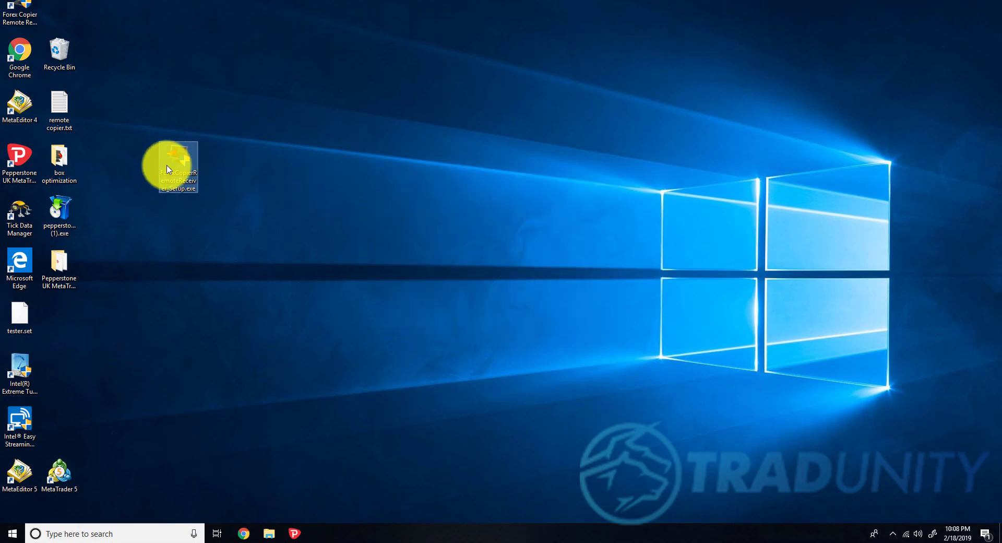
- Move the new receiver shortcut below tester.set and launch Forex Copier Remote Receiver
{"action": "left_click_drag", "start_coordinate": [21, 5], "coordinate": [72, 319]}
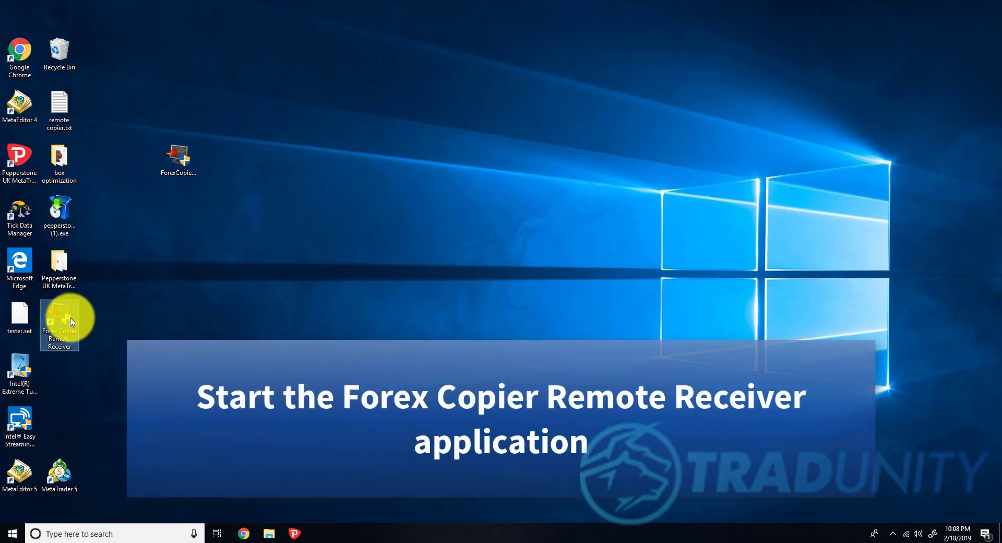
{"action": "double_click", "coordinate": [72, 319]}
{"action": "left_click", "coordinate": [478, 330]}
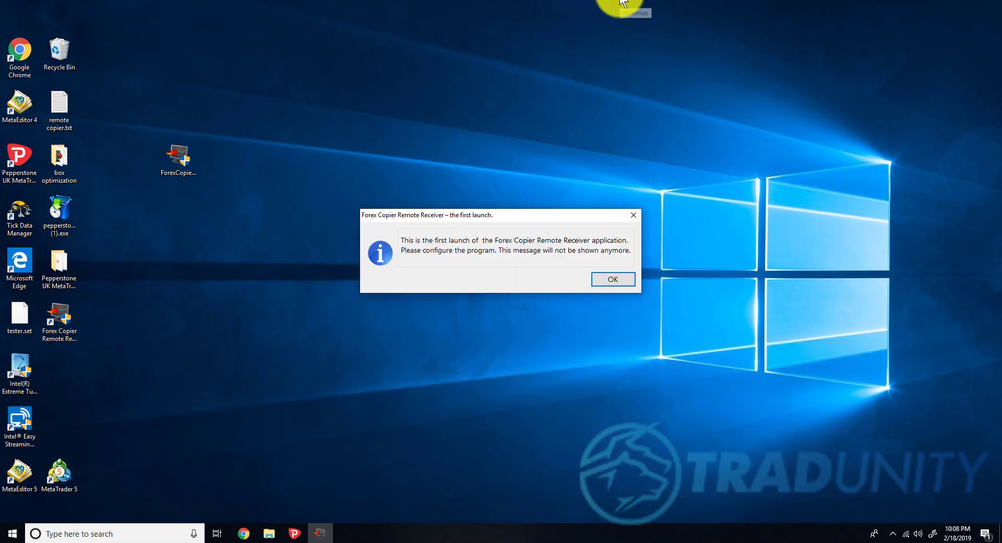
- Copy the password from the Gmail user-information email into the receiver's Log in password field
{"action": "left_click", "coordinate": [625, 281]}
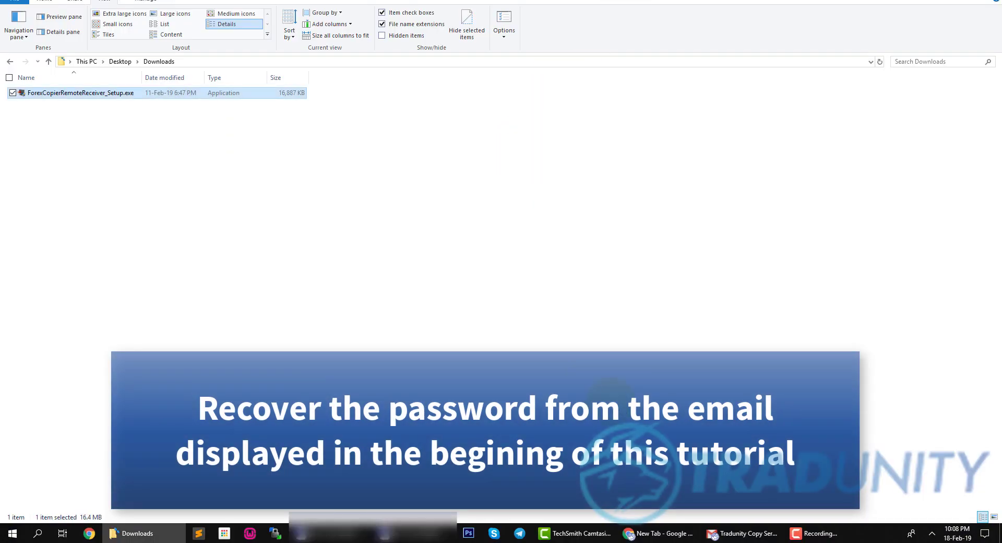
{"action": "left_click", "coordinate": [747, 533]}
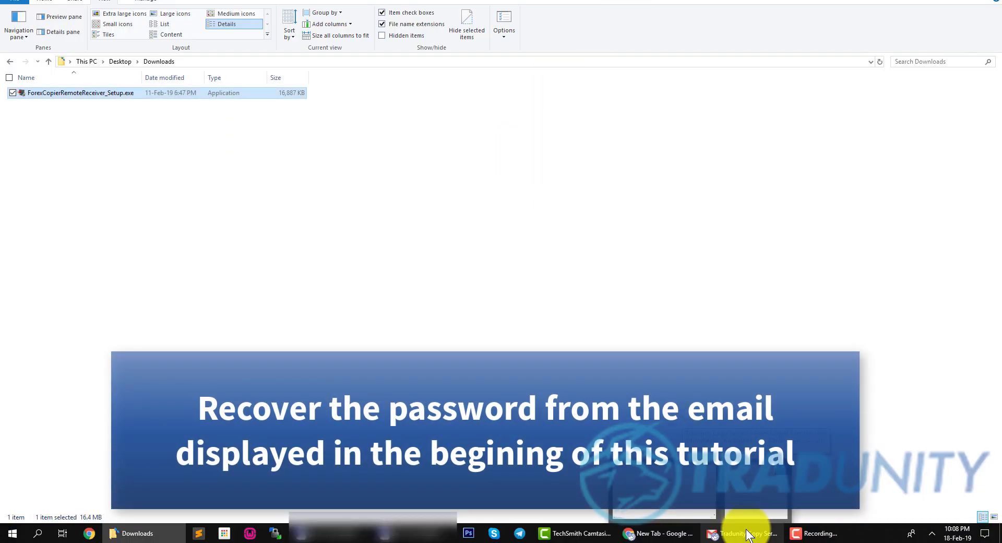
{"action": "left_click", "coordinate": [746, 532]}
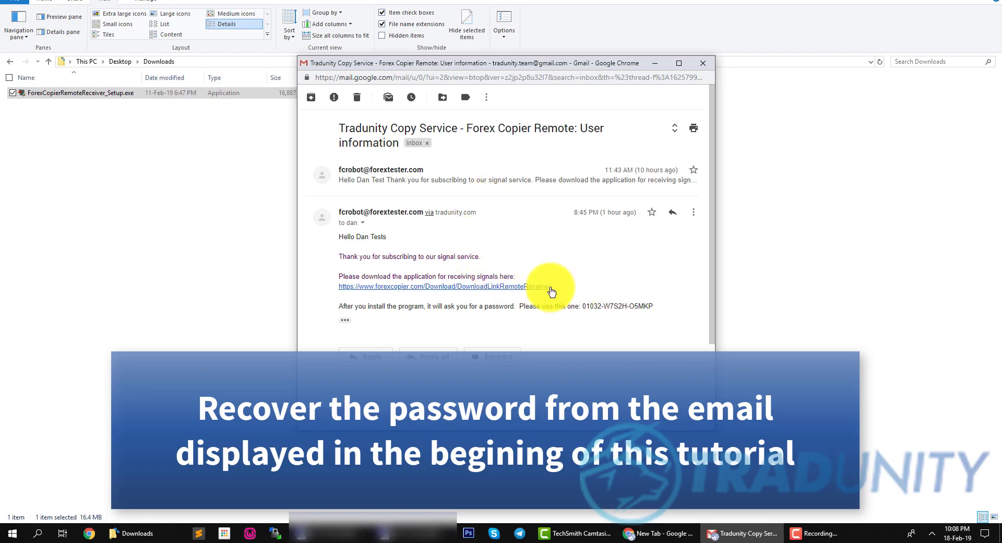
{"action": "left_click_drag", "start_coordinate": [582, 306], "coordinate": [661, 306]}
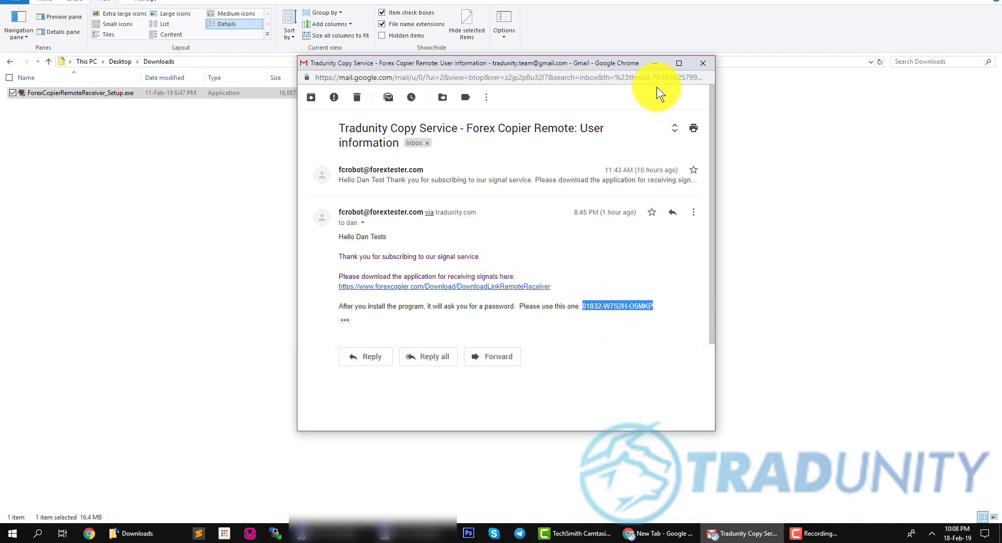
{"action": "left_click", "coordinate": [572, 535]}
{"action": "left_click", "coordinate": [568, 529]}
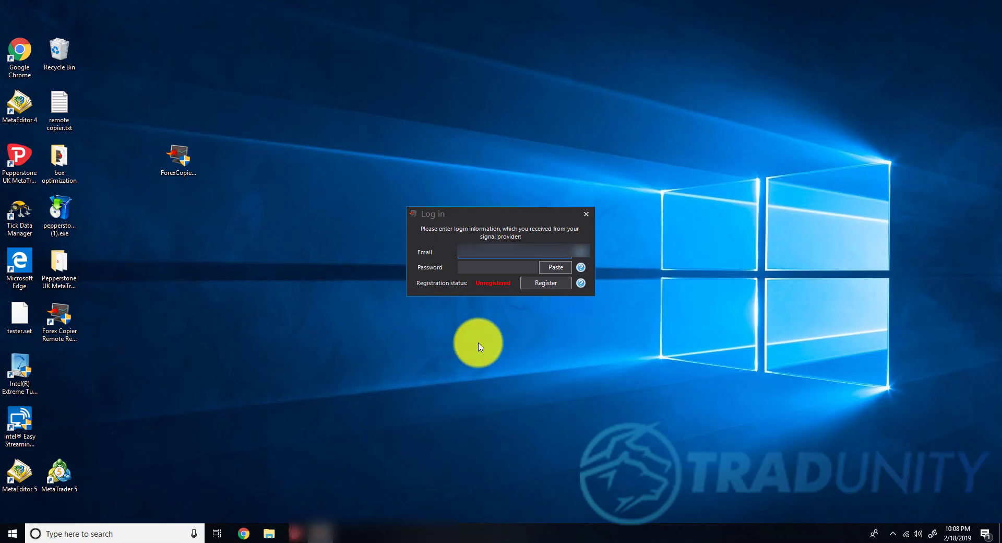
{"action": "left_click", "coordinate": [501, 266]}
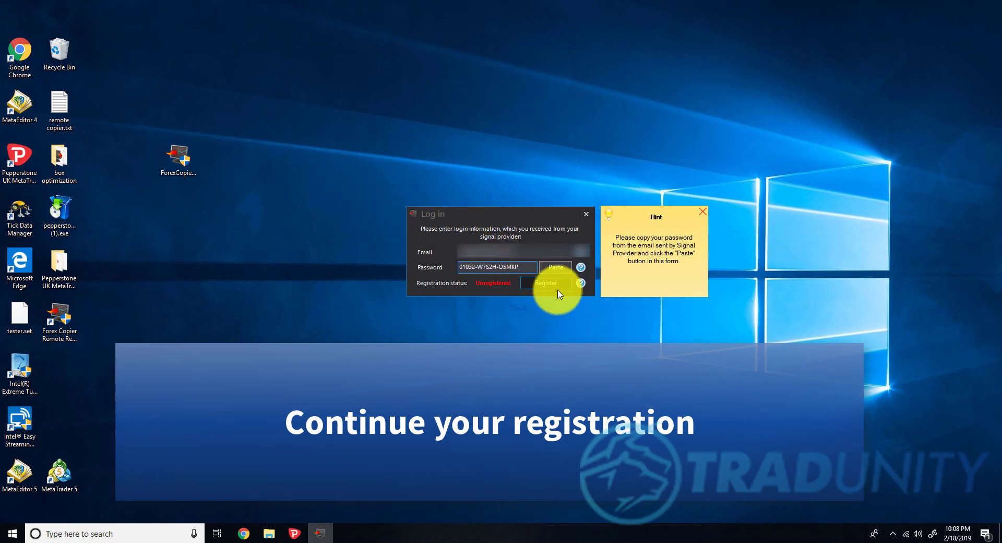
- Register the receiver, save Pepperstone UK MetaTrader 4 as the MT folder, and restart
{"action": "left_click", "coordinate": [564, 290]}
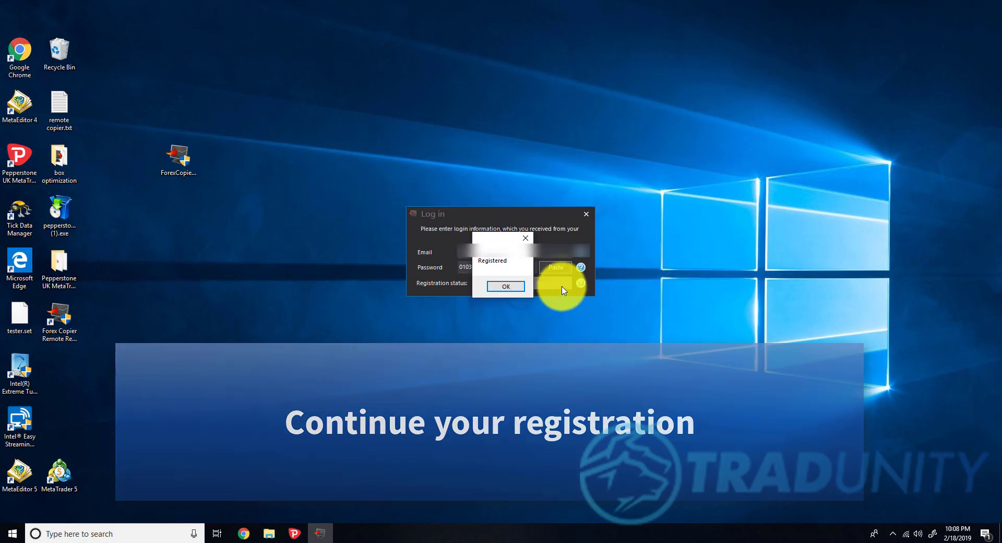
{"action": "left_click", "coordinate": [508, 284]}
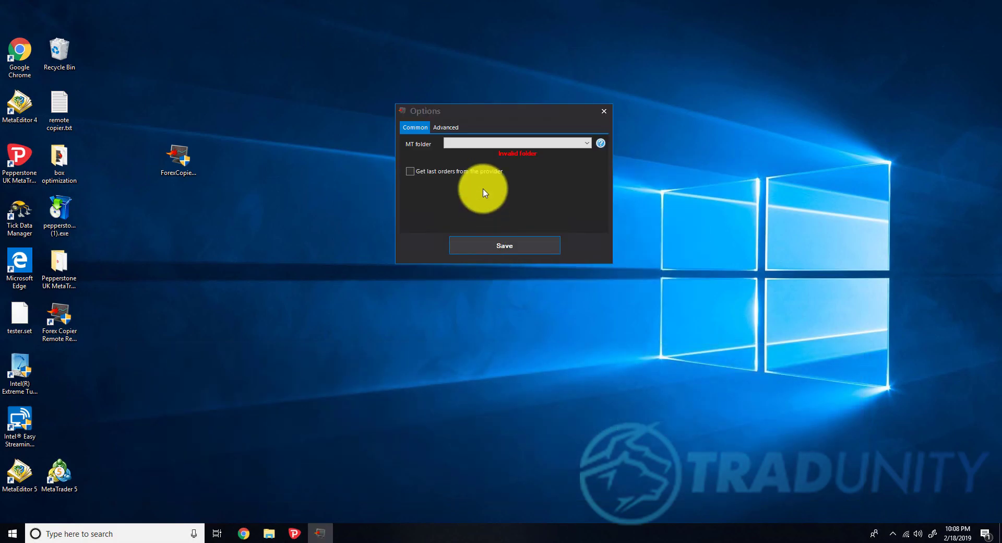
{"action": "left_click", "coordinate": [587, 144]}
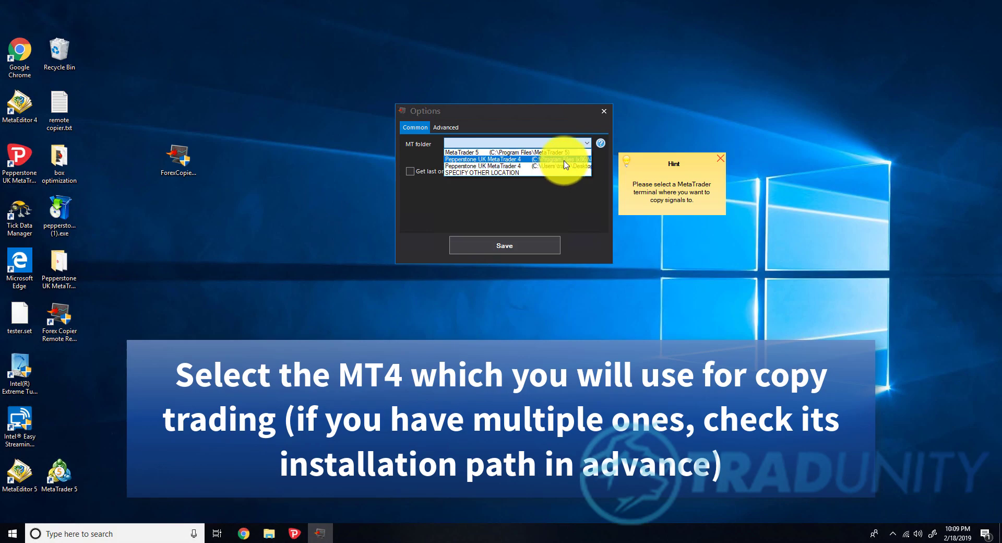
{"action": "left_click", "coordinate": [564, 160]}
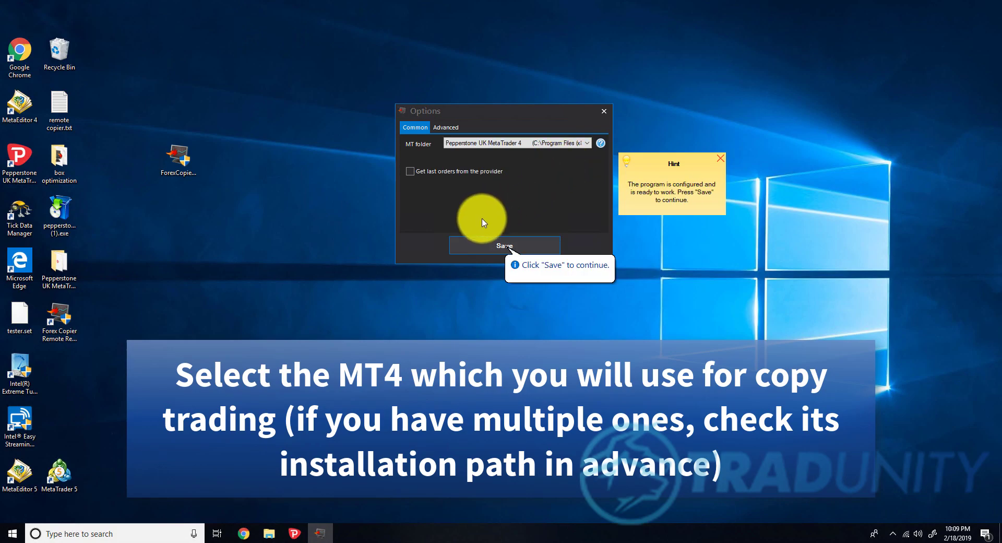
{"action": "left_click", "coordinate": [506, 247]}
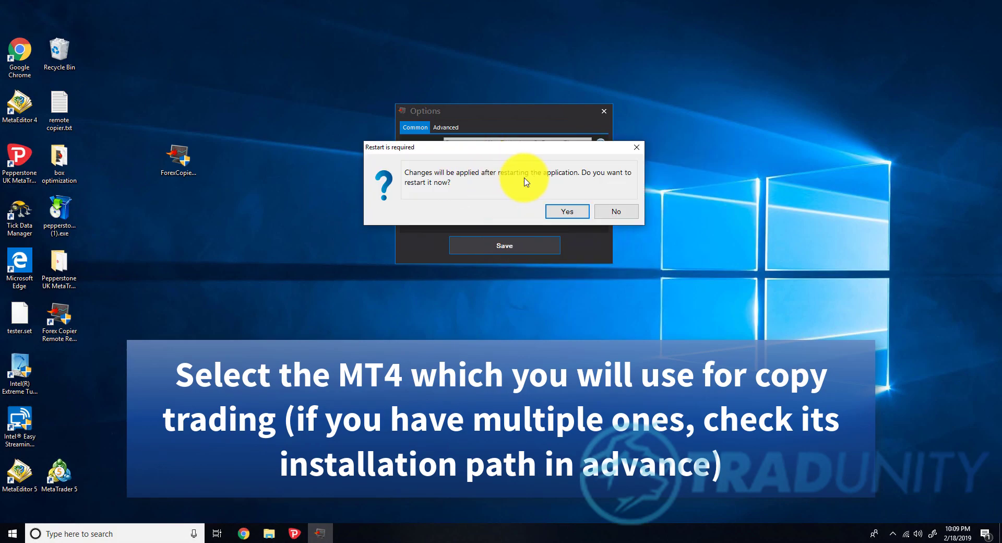
{"action": "left_click", "coordinate": [570, 212]}
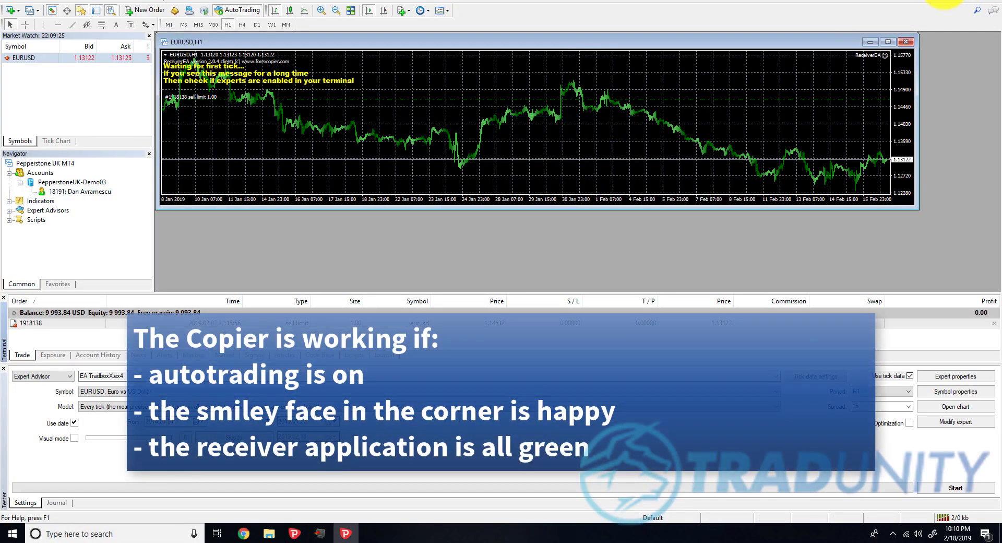
- Dismiss the delete-task alert, maximize the EURUSD H1 chart, and bring the receiver's Options up
{"action": "left_click", "coordinate": [945, 3]}
{"action": "left_click", "coordinate": [320, 533]}
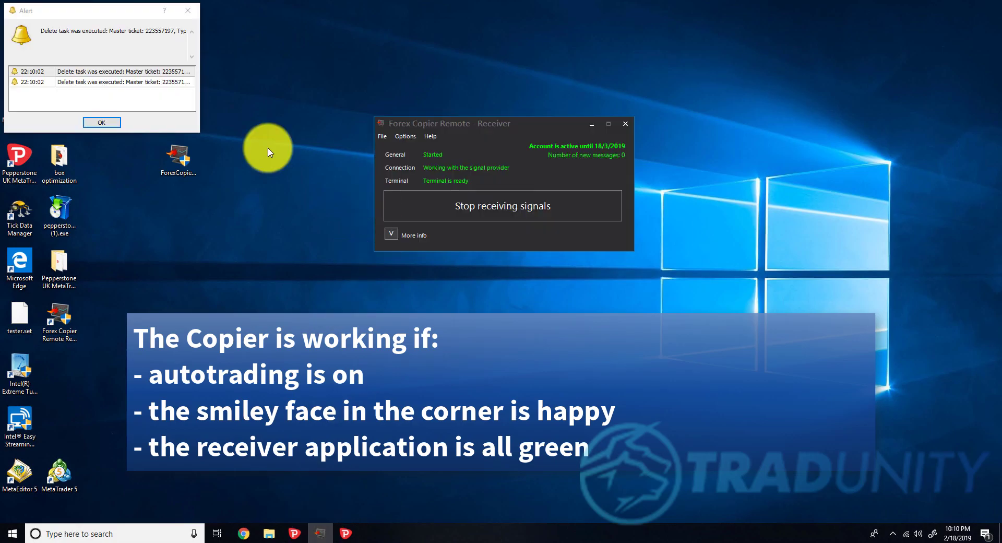
{"action": "left_click", "coordinate": [101, 123]}
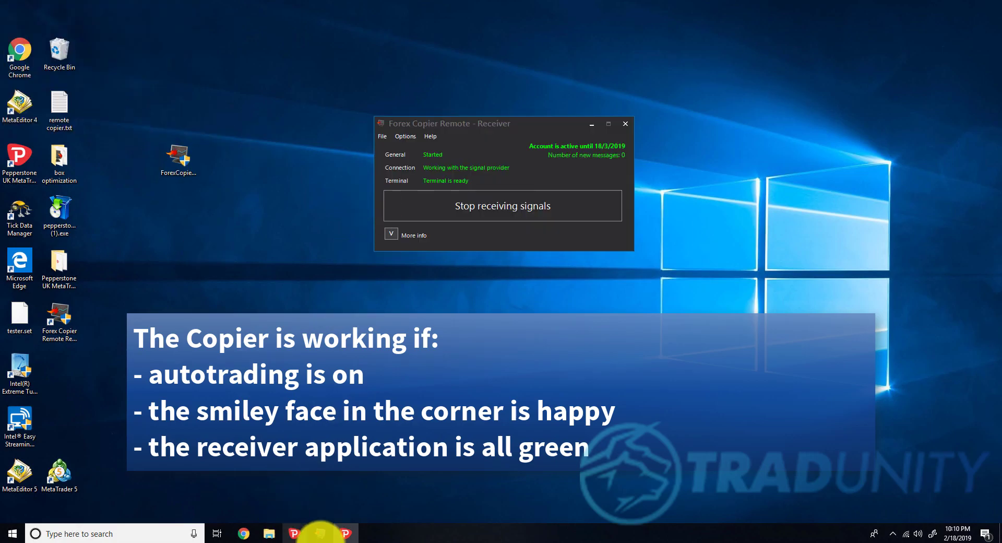
{"action": "left_click", "coordinate": [346, 532]}
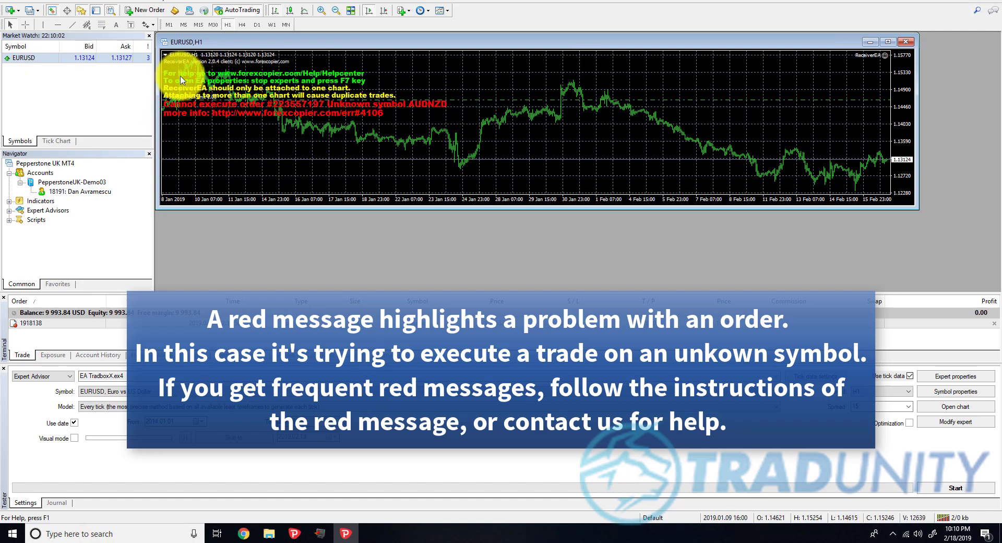
{"action": "left_click", "coordinate": [888, 42]}
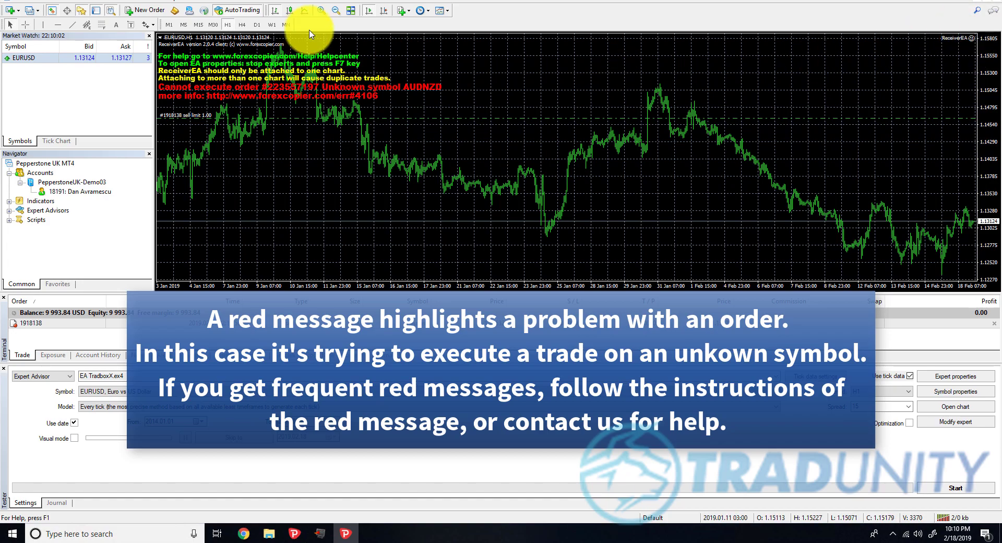
{"action": "left_click", "coordinate": [320, 533]}
{"action": "left_click", "coordinate": [405, 137]}
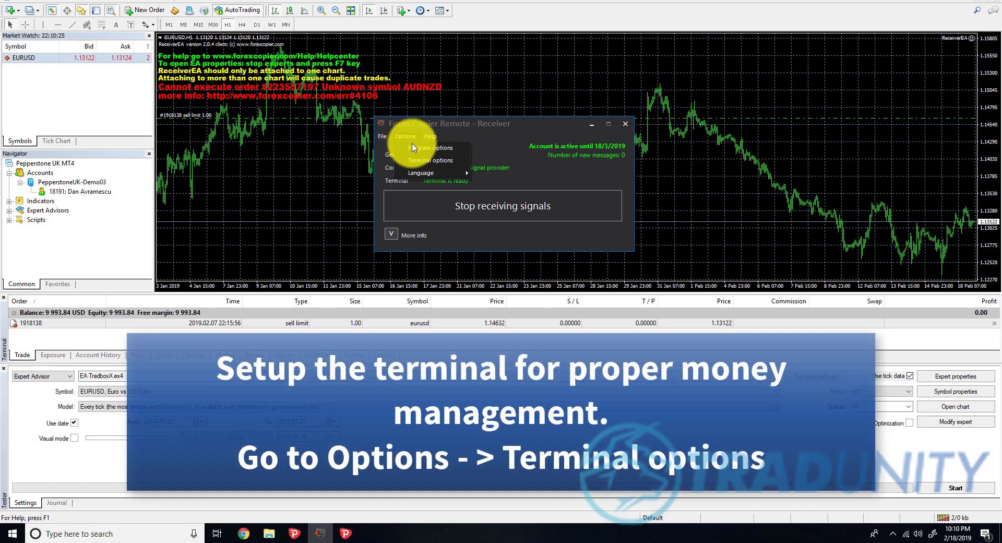
- Open Terminal options to set proportional custom lot size multiplied by 1.00
{"action": "left_click", "coordinate": [420, 161]}
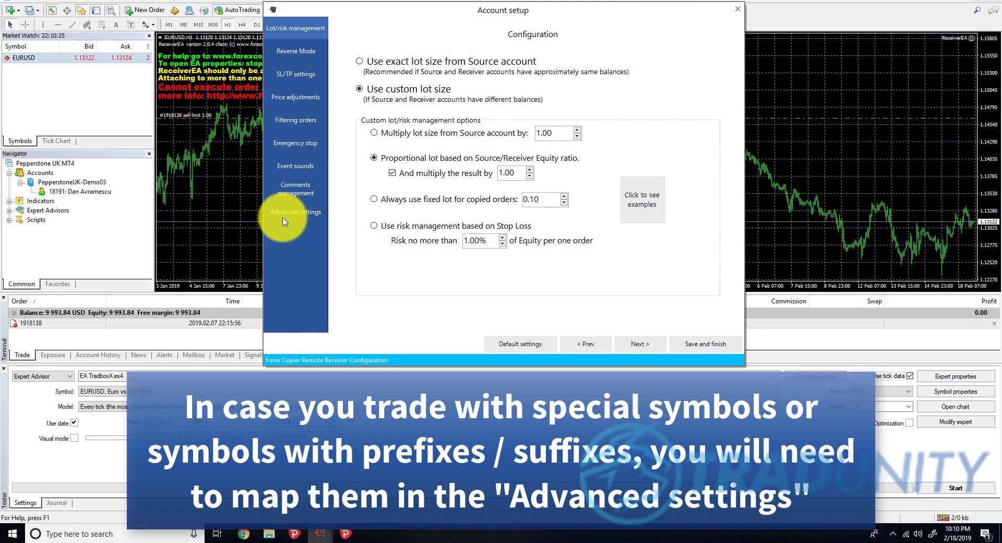
- In Advanced settings, enable adding the .r suffix to copied symbol names
{"action": "left_click", "coordinate": [288, 211]}
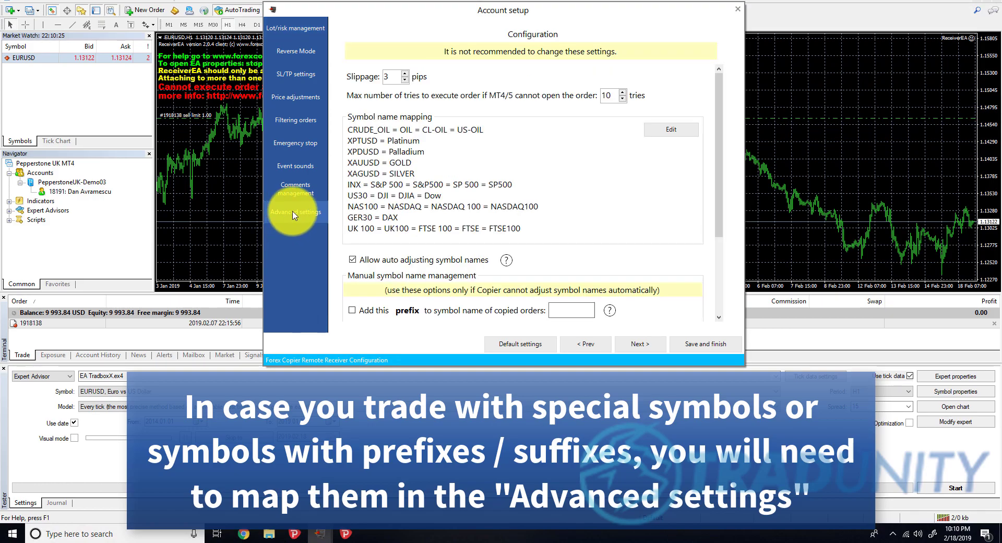
{"action": "scroll", "coordinate": [506, 201], "scroll_direction": "down", "scroll_amount": 3}
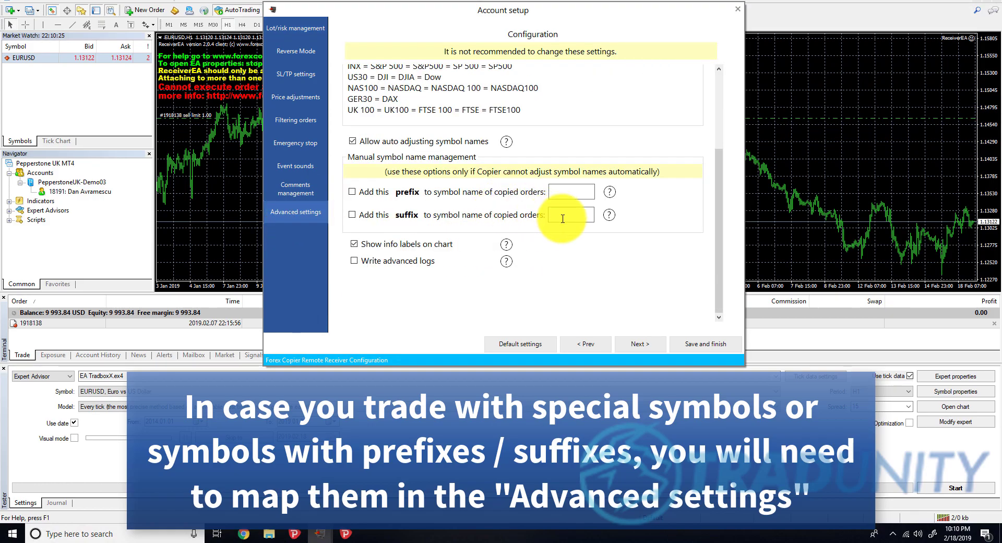
{"action": "scroll", "coordinate": [555, 203], "scroll_direction": "up", "scroll_amount": 3}
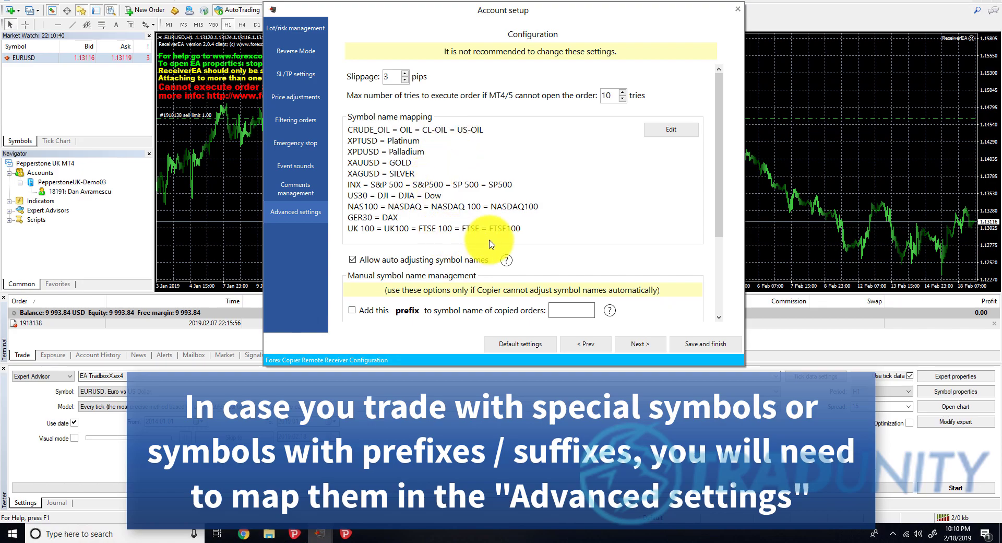
{"action": "scroll", "coordinate": [488, 235], "scroll_direction": "down", "scroll_amount": 3}
{"action": "left_click", "coordinate": [568, 215]}
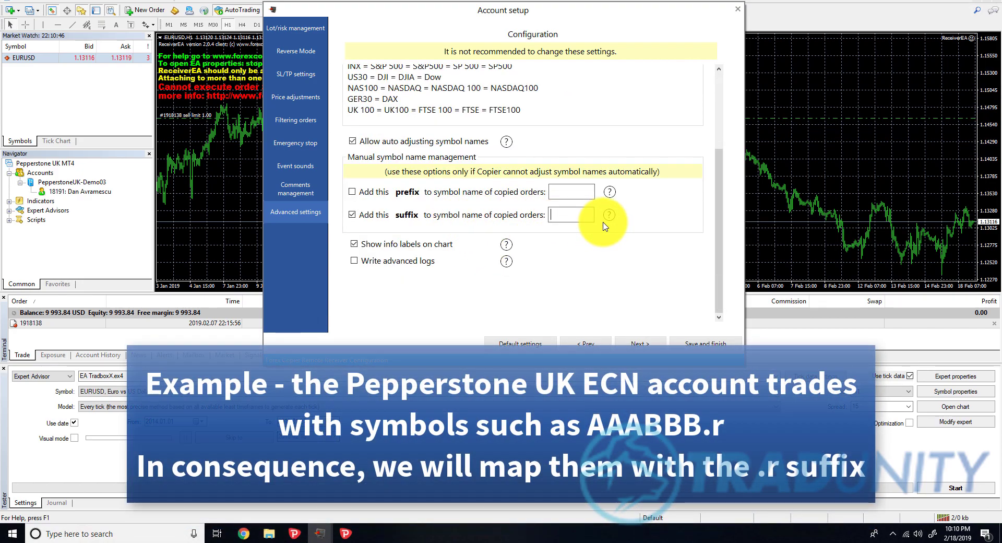
{"action": "type", "text": ".r"}
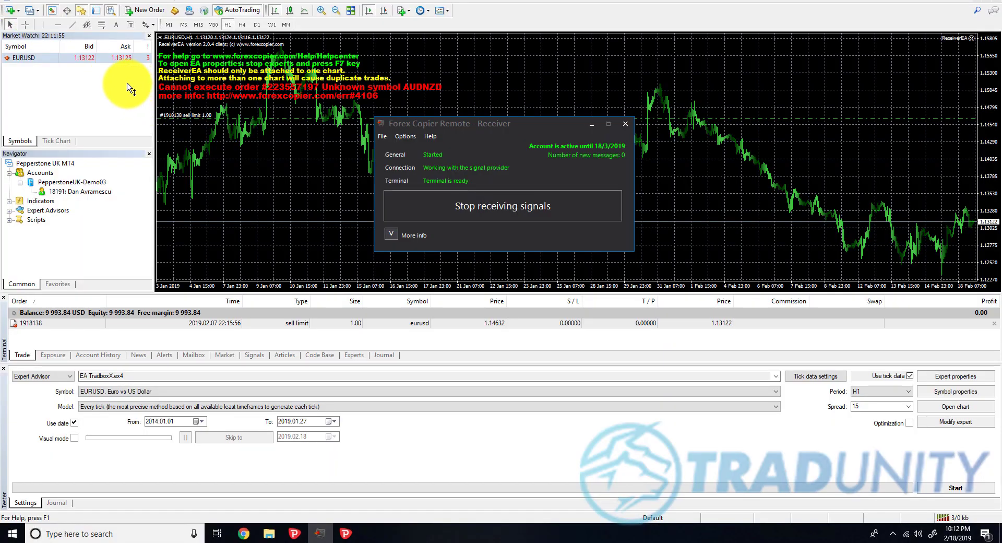
- Make MT4 Market Watch show all symbols and widen the panel slightly
{"action": "left_click", "coordinate": [127, 90]}
{"action": "right_click", "coordinate": [126, 89]}
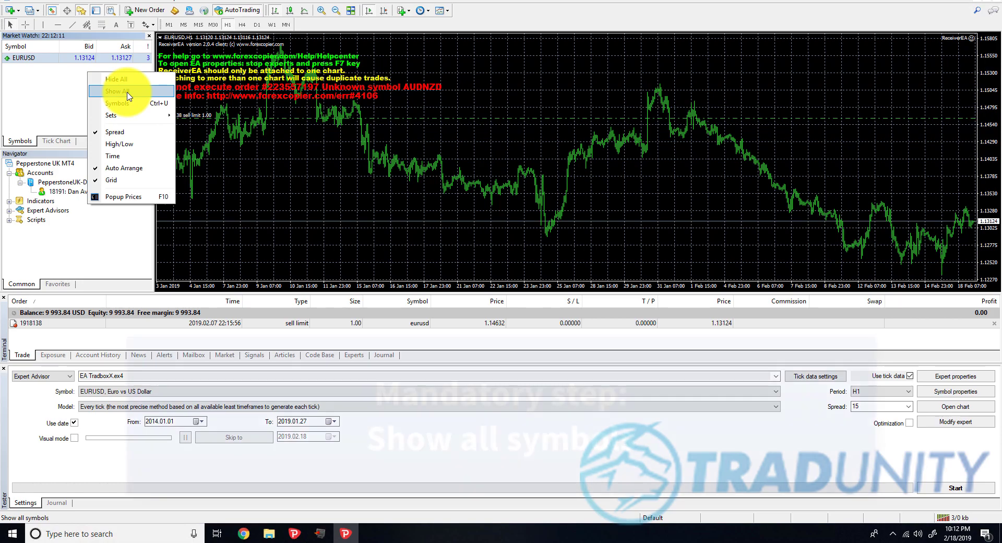
{"action": "left_click", "coordinate": [128, 95]}
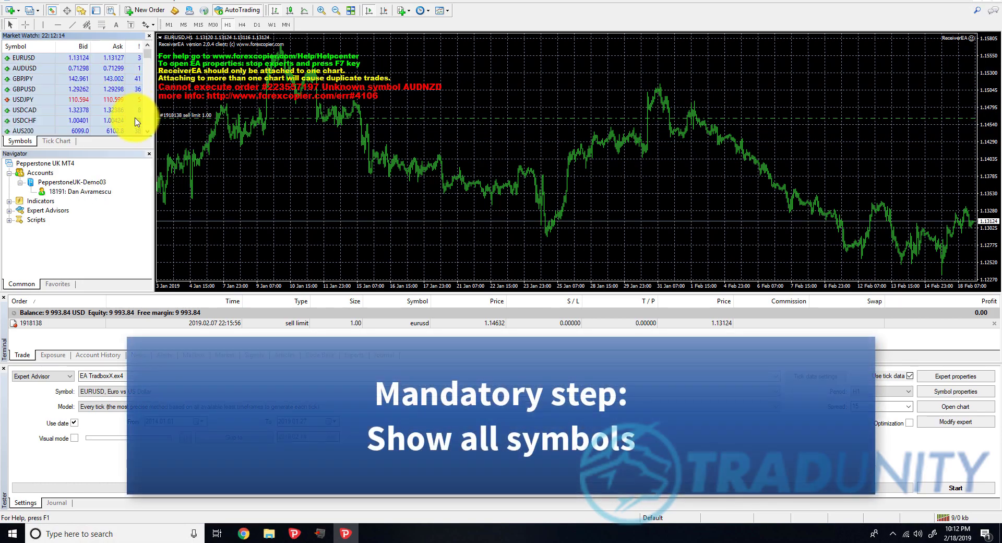
{"action": "scroll", "coordinate": [124, 106], "scroll_direction": "down", "scroll_amount": 3}
{"action": "scroll", "coordinate": [124, 106], "scroll_direction": "up", "scroll_amount": 2}
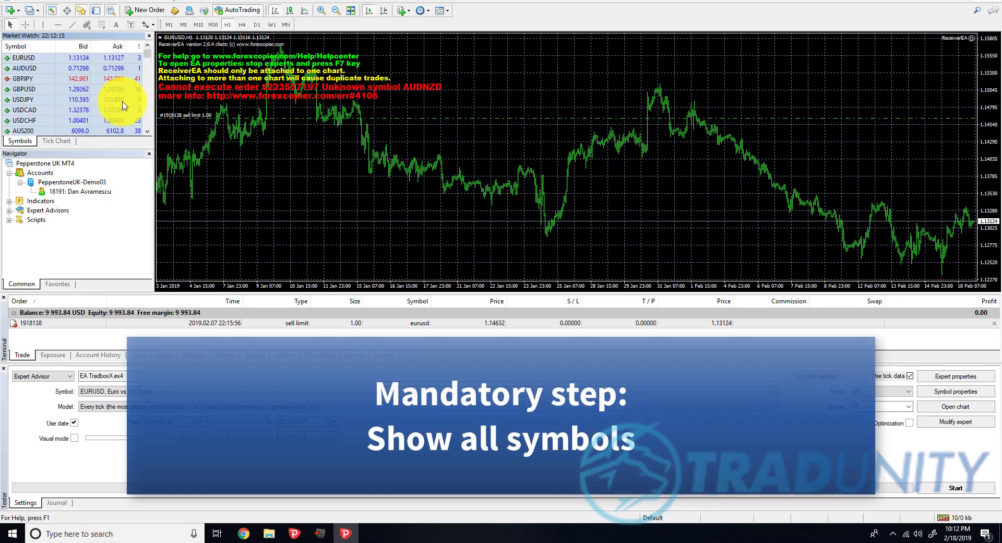
{"action": "scroll", "coordinate": [124, 111], "scroll_direction": "down", "scroll_amount": 10}
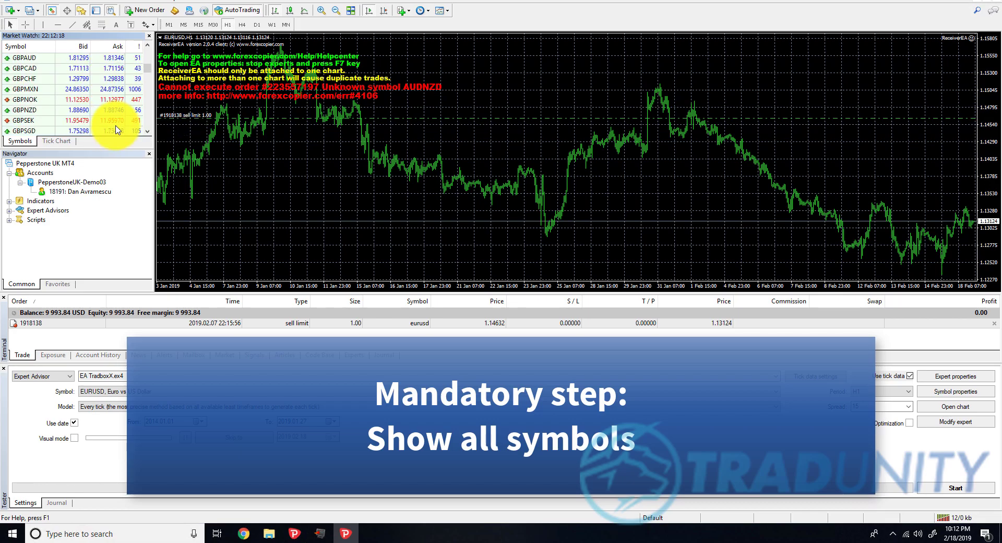
{"action": "left_click_drag", "start_coordinate": [154, 86], "coordinate": [168, 49]}
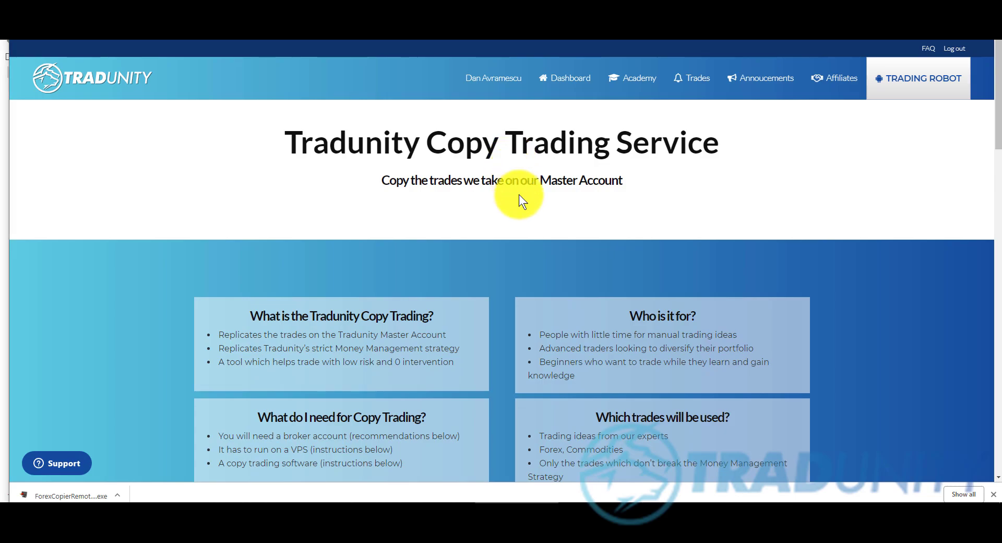
- Scroll the Copy Trading Service page down to the PDF and video installation instructions
{"action": "scroll", "coordinate": [519, 194], "scroll_direction": "down", "scroll_amount": 2}
{"action": "scroll", "coordinate": [519, 194], "scroll_direction": "down", "scroll_amount": 7}
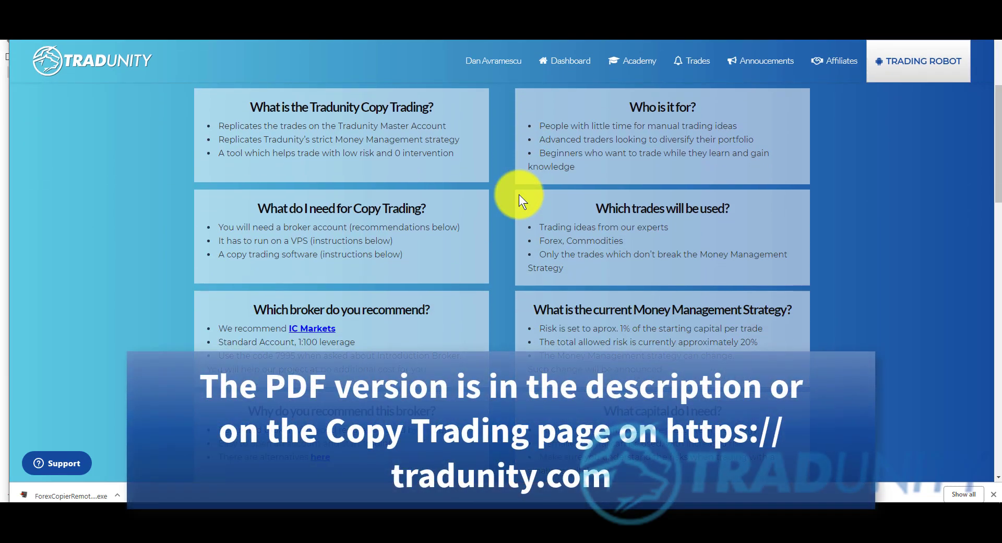
{"action": "scroll", "coordinate": [519, 194], "scroll_direction": "down", "scroll_amount": 4}
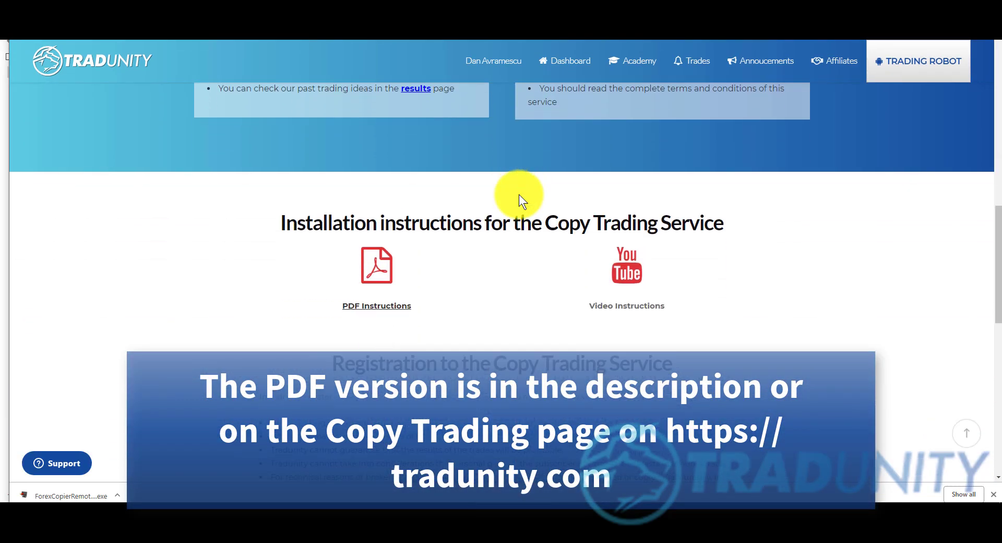
{"action": "scroll", "coordinate": [519, 194], "scroll_direction": "down", "scroll_amount": 2}
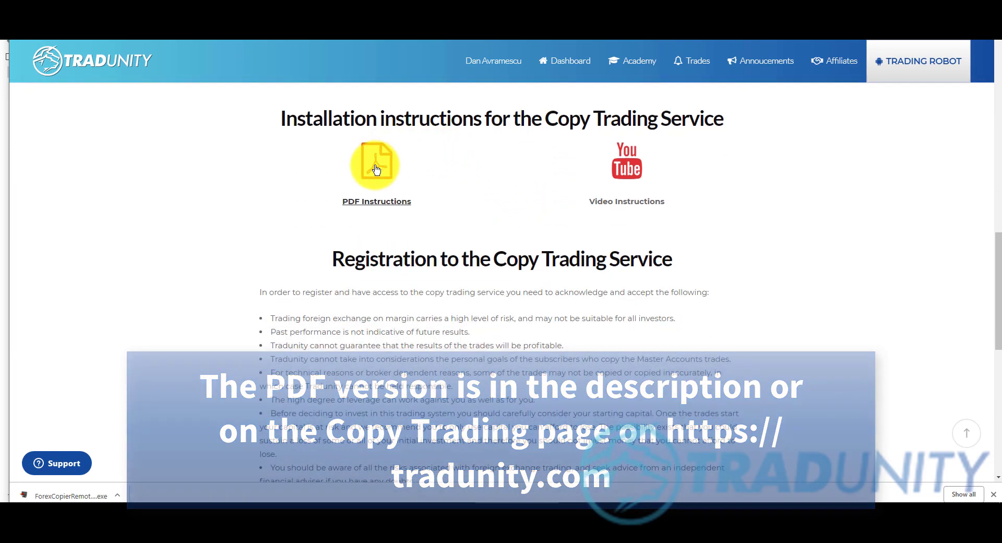